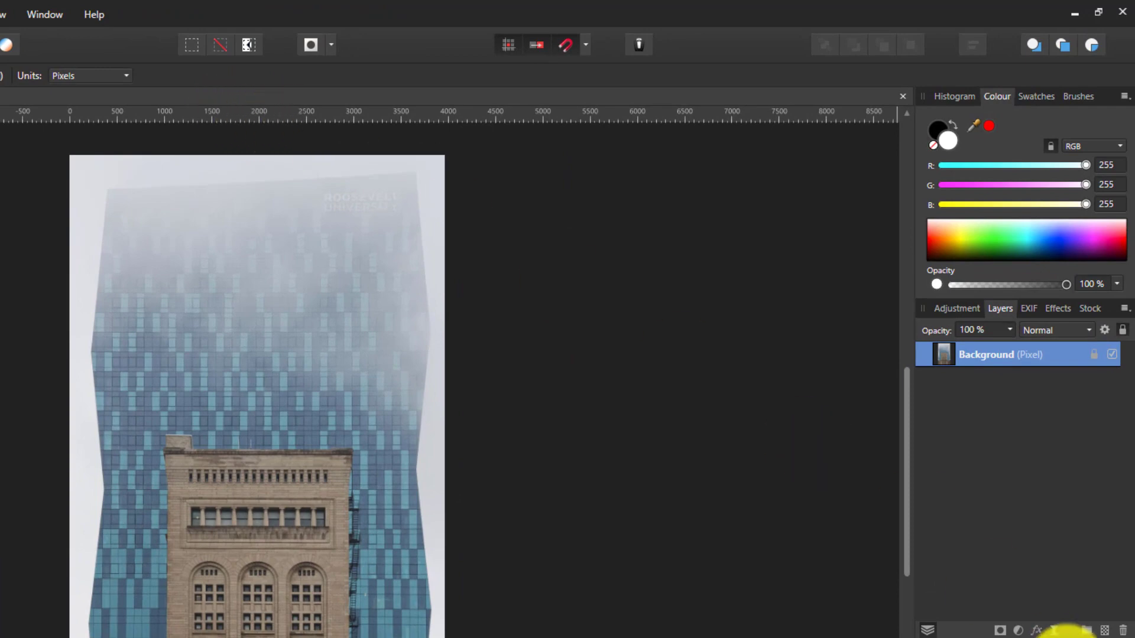
Try the Voronoi filter from the Colours filters on the photo and adjust its cell size.
left_click(1054, 630)
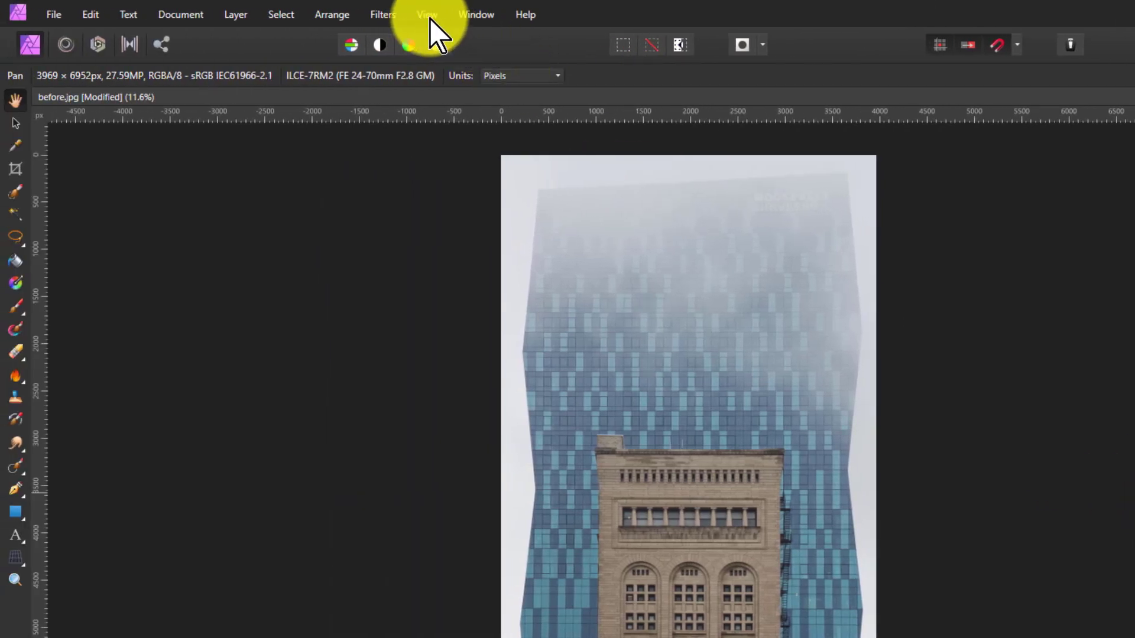
left_click(382, 16)
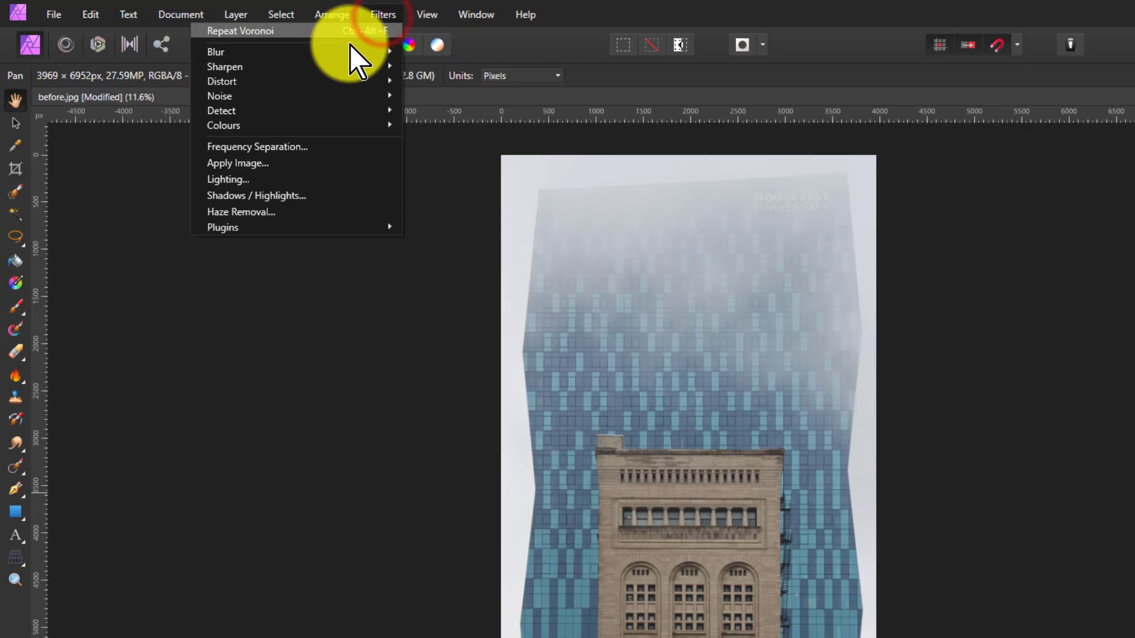
left_click(266, 124)
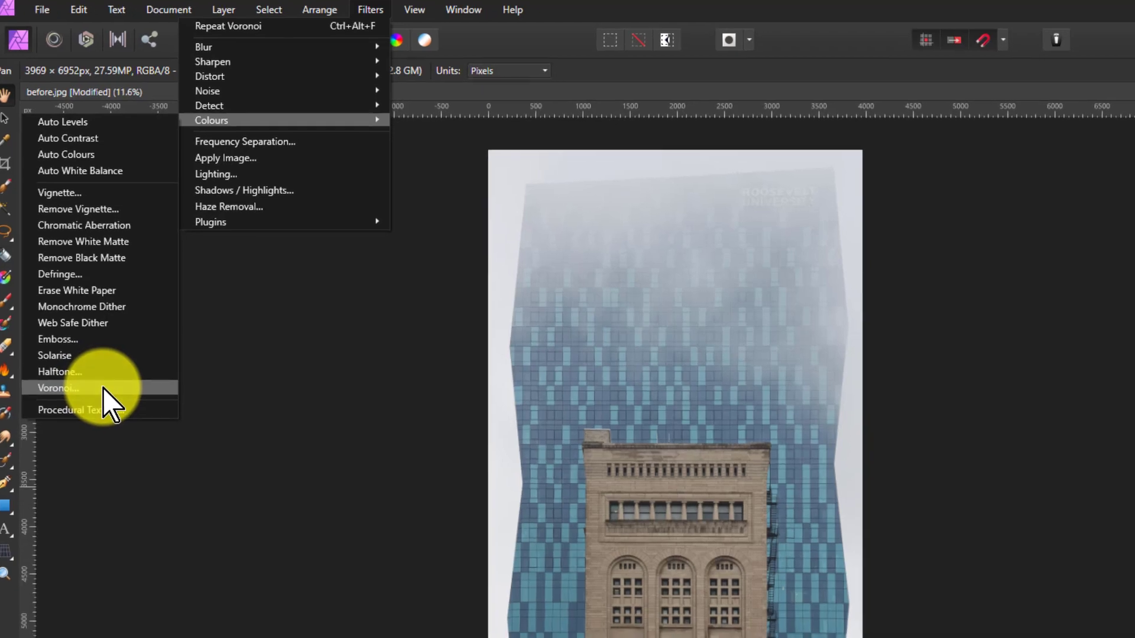
left_click(114, 393)
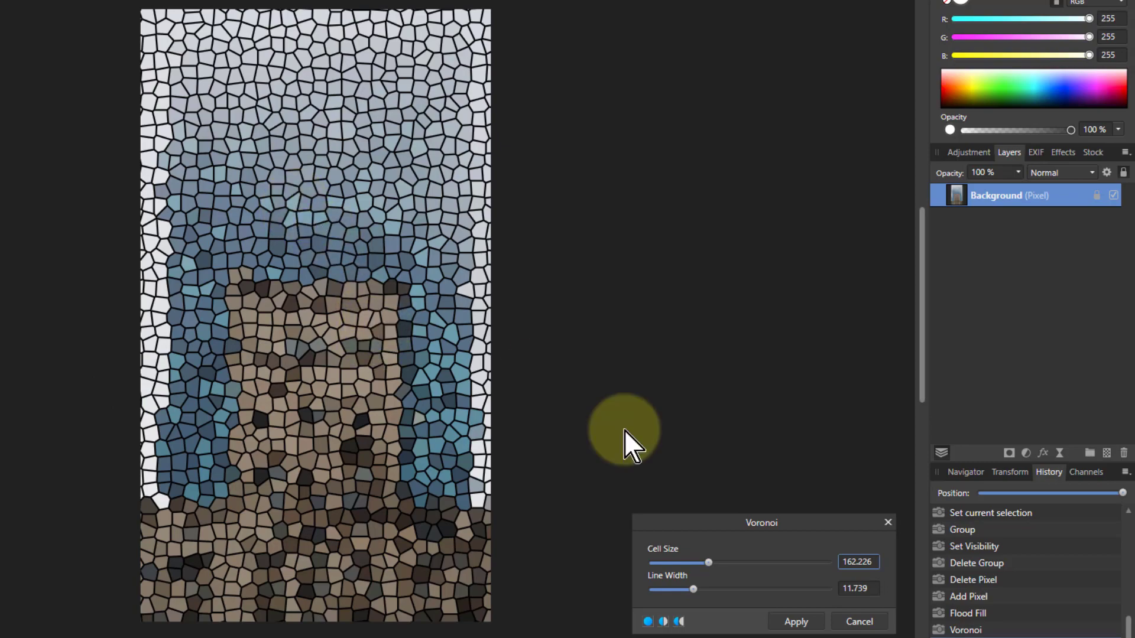
mouse_move(712, 563)
left_mouse_down()
mouse_move(689, 569)
mouse_move(764, 570)
mouse_move(715, 569)
mouse_move(705, 601)
mouse_move(725, 589)
mouse_move(648, 591)
mouse_move(696, 591)
mouse_move(700, 566)
left_mouse_up()
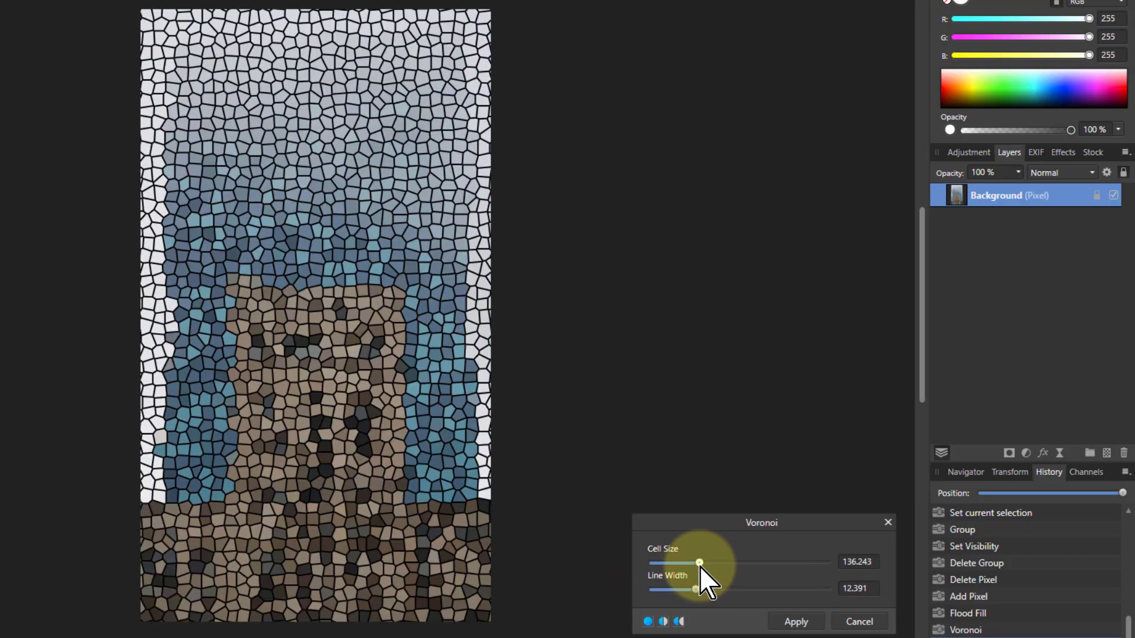
Discard the Voronoi filter, then add a new pixel layer and flood-fill it white.
left_click(859, 621)
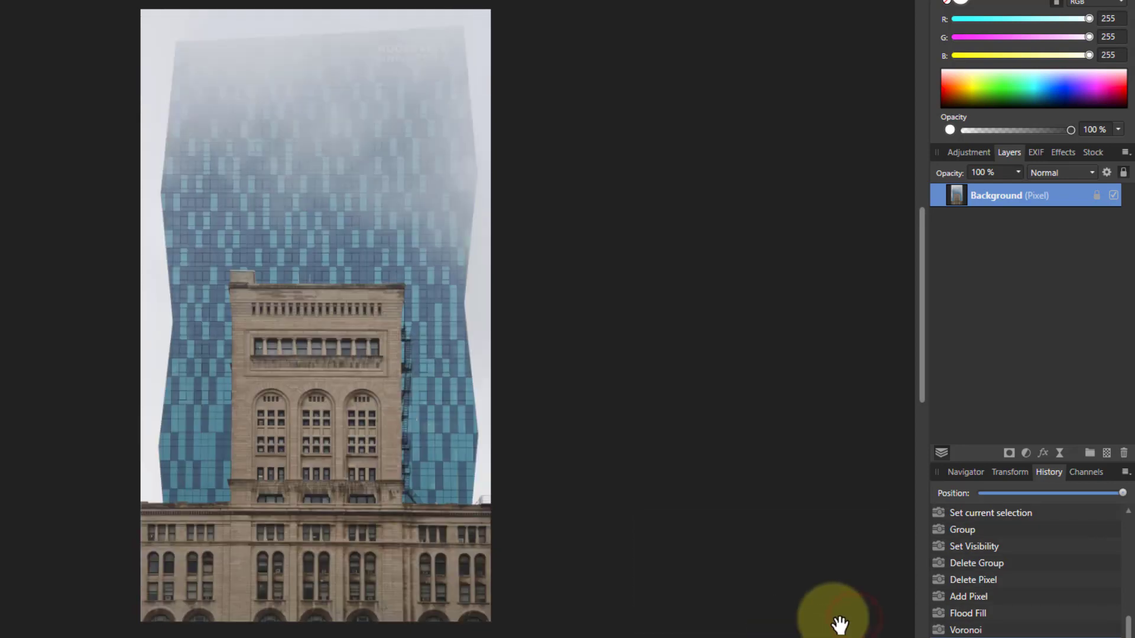
left_click(1107, 452)
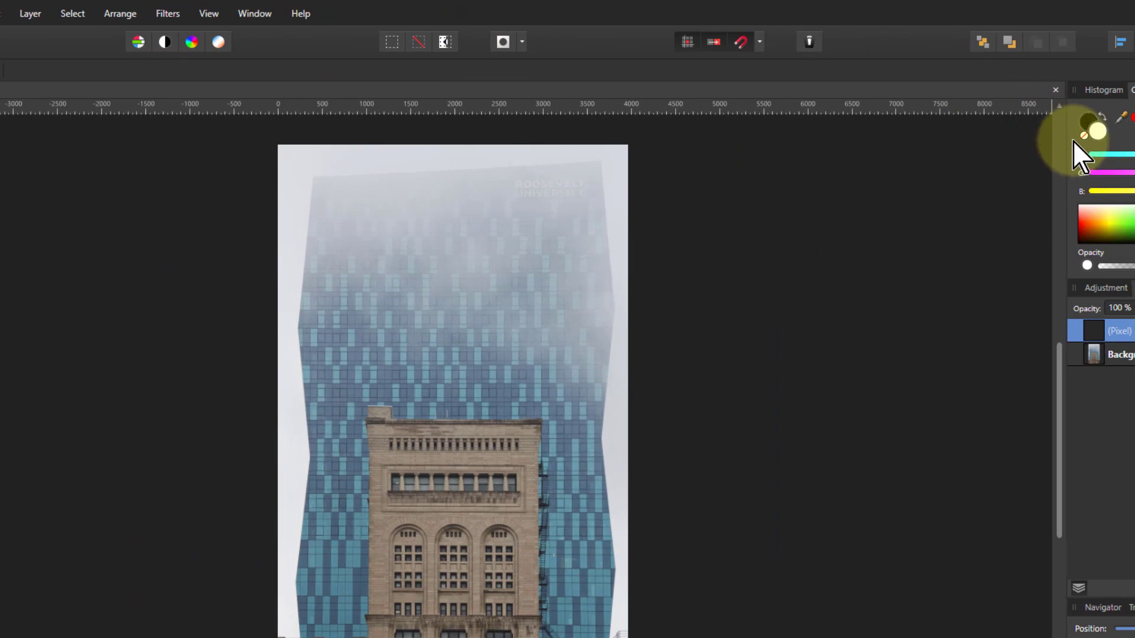
left_click(526, 248)
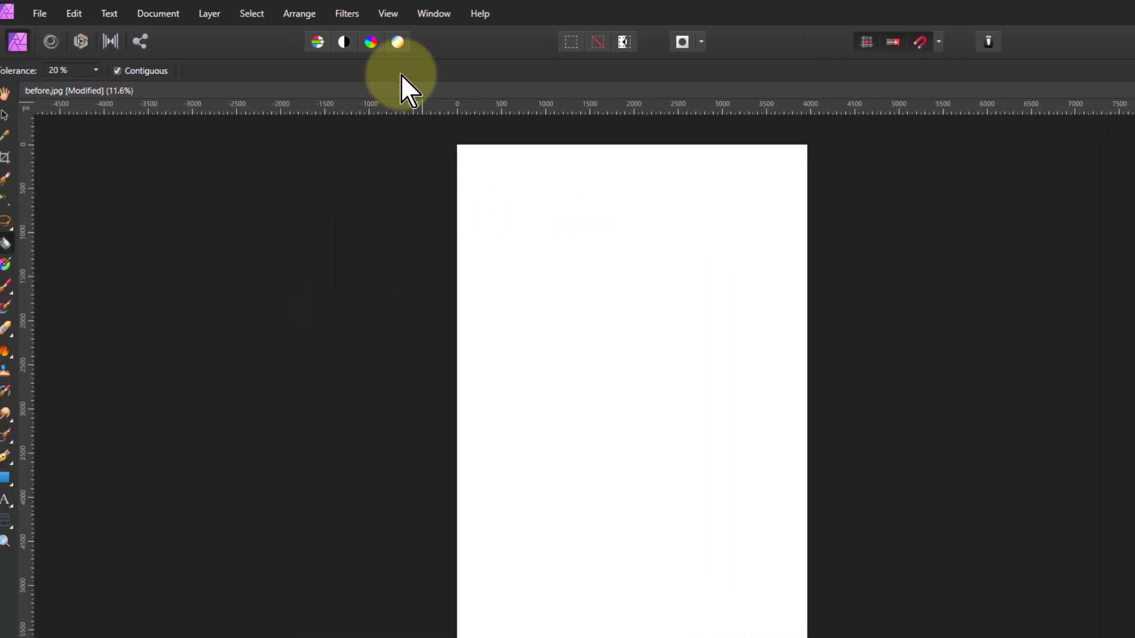
Apply the Voronoi filter at cell size 2 to the white layer for a fine grey texture.
left_click(357, 14)
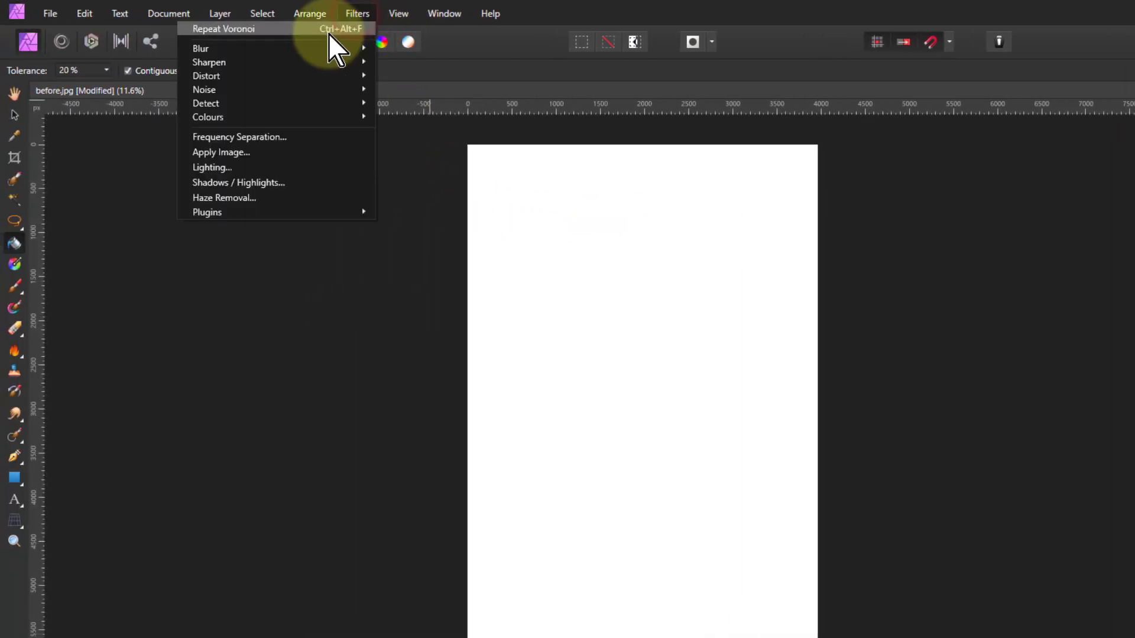
mouse_move(229, 118)
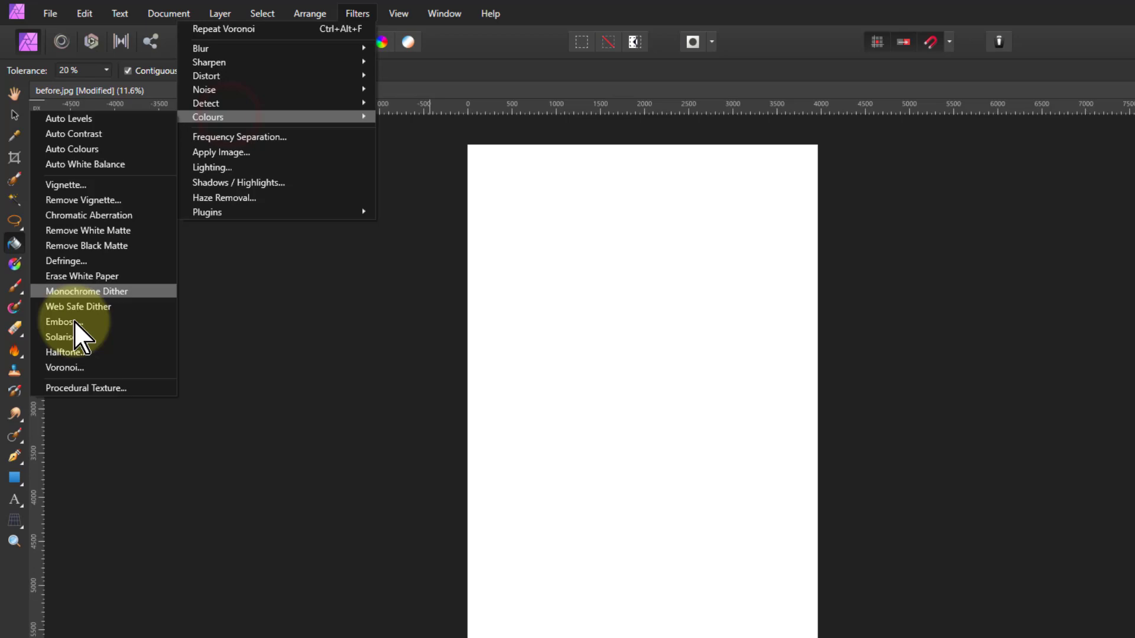
left_click(72, 367)
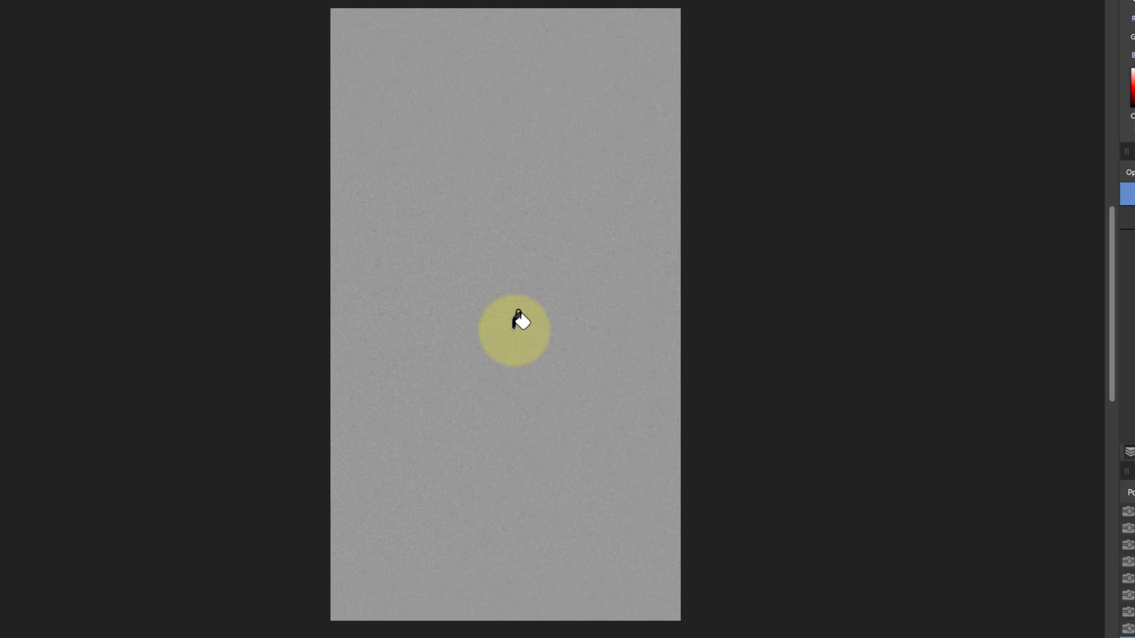
Scale the noise layer far beyond the canvas with the Move tool, then zoom to fit.
left_click(11, 89)
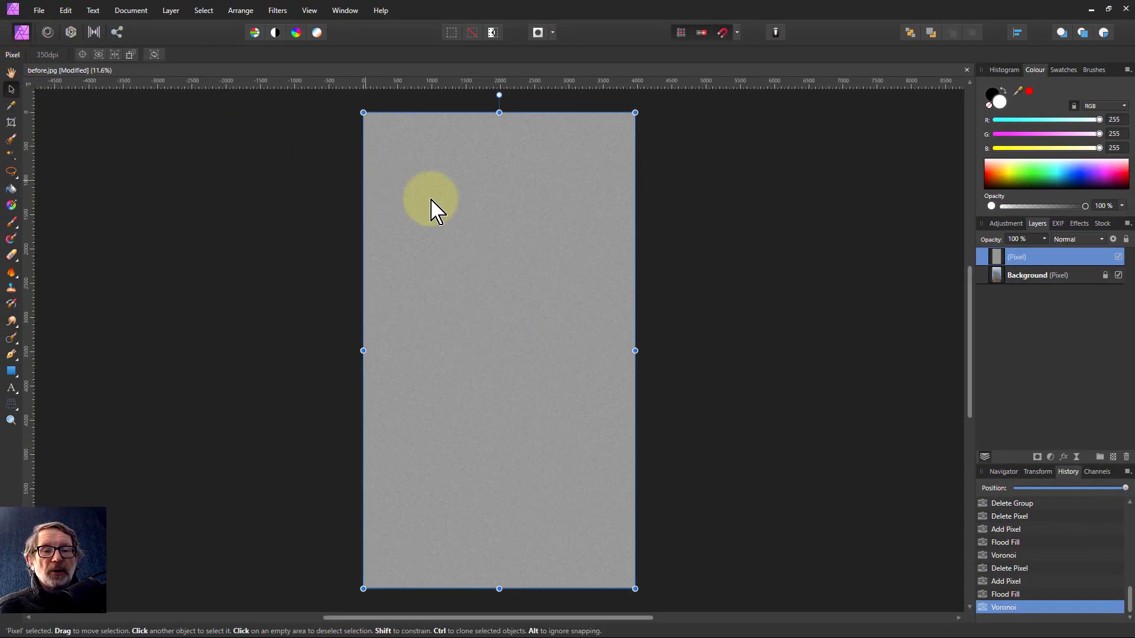
scroll(535, 229, "down", 5)
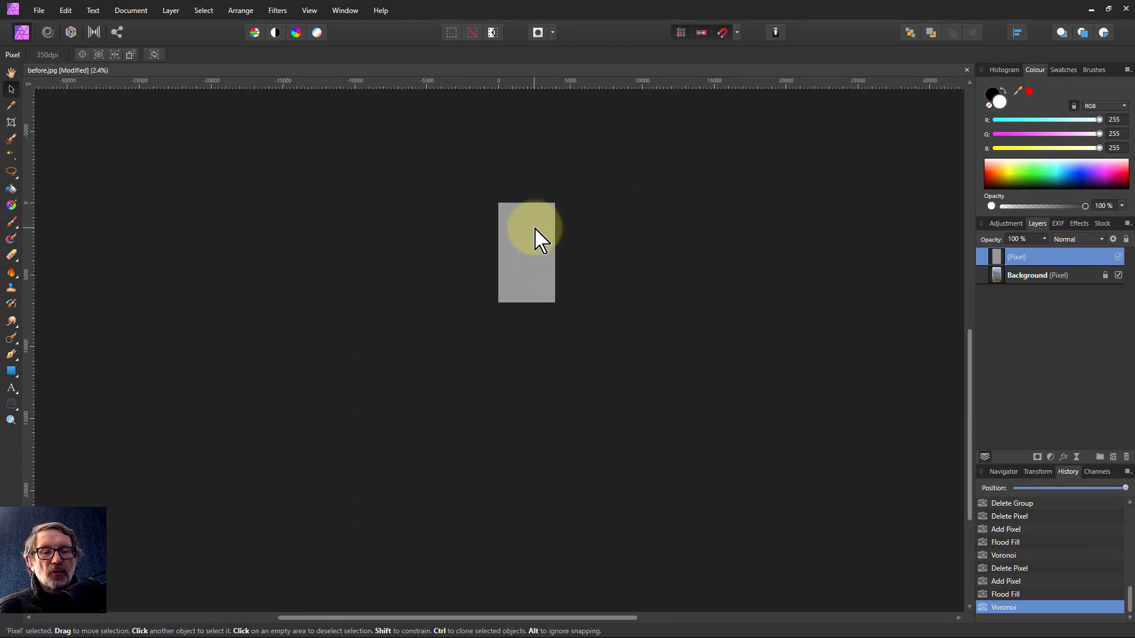
scroll(541, 278, "up", 3)
scroll(526, 363, "down", 2)
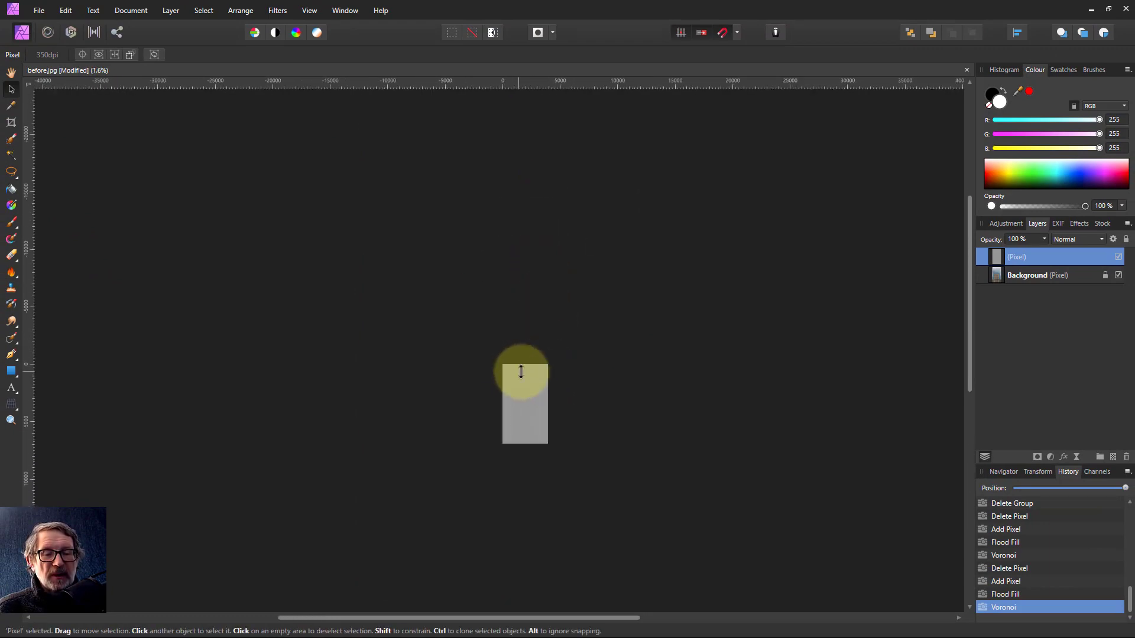
scroll(521, 371, "down", 2)
left_click(522, 368)
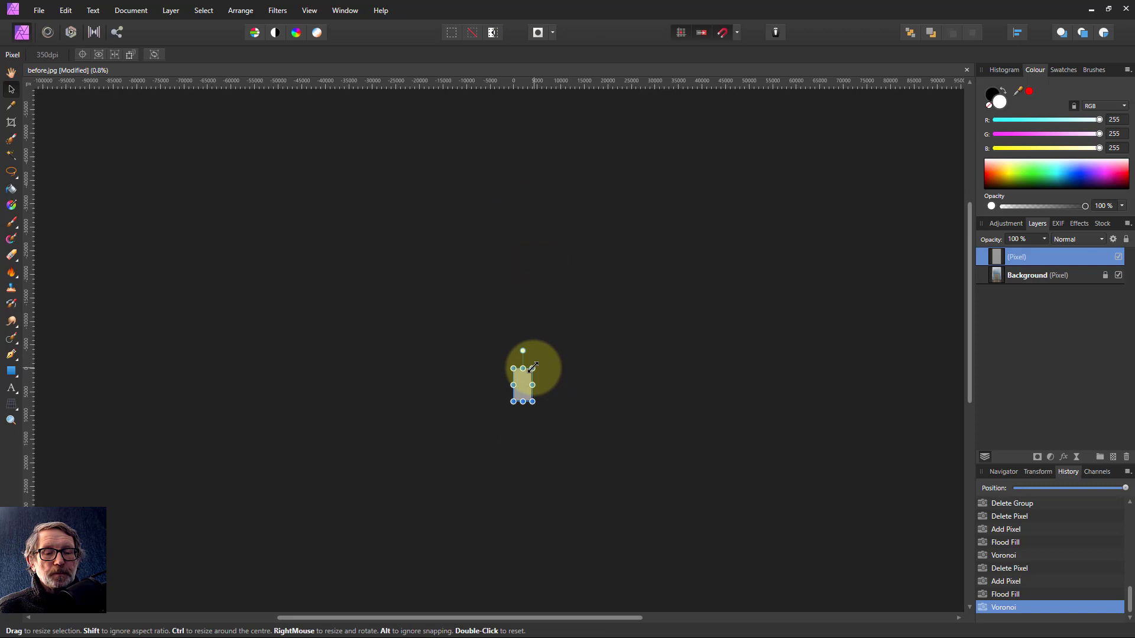
left_click_drag(532, 368, 841, 76)
scroll(831, 116, "up", 4)
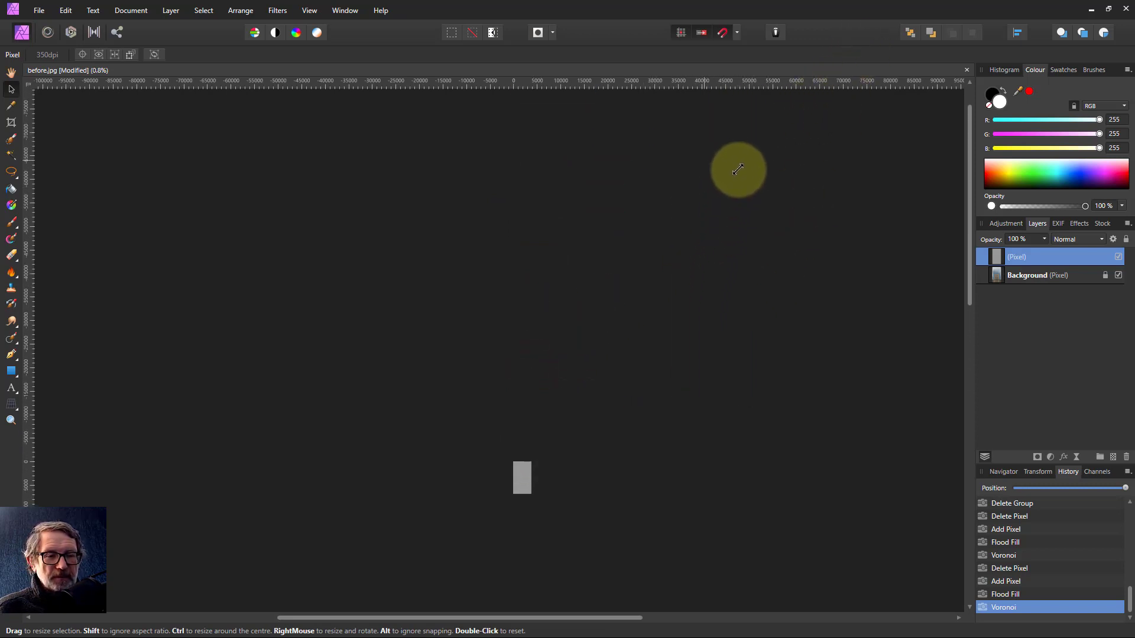
left_click_drag(738, 169, 753, 116)
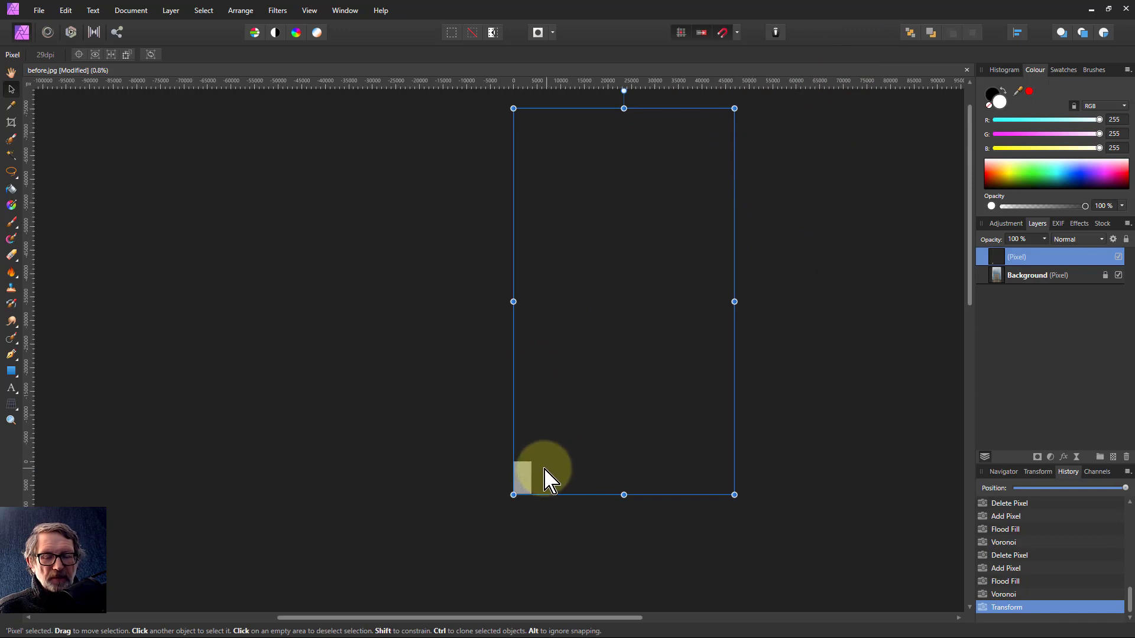
key("ctrl+0")
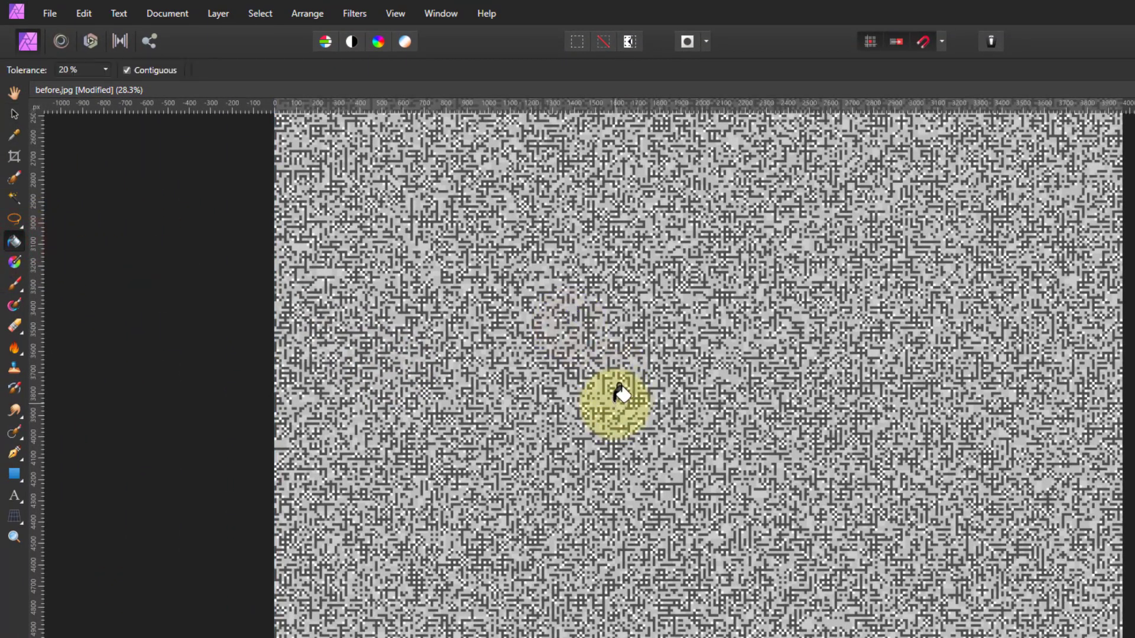
left_click(616, 394)
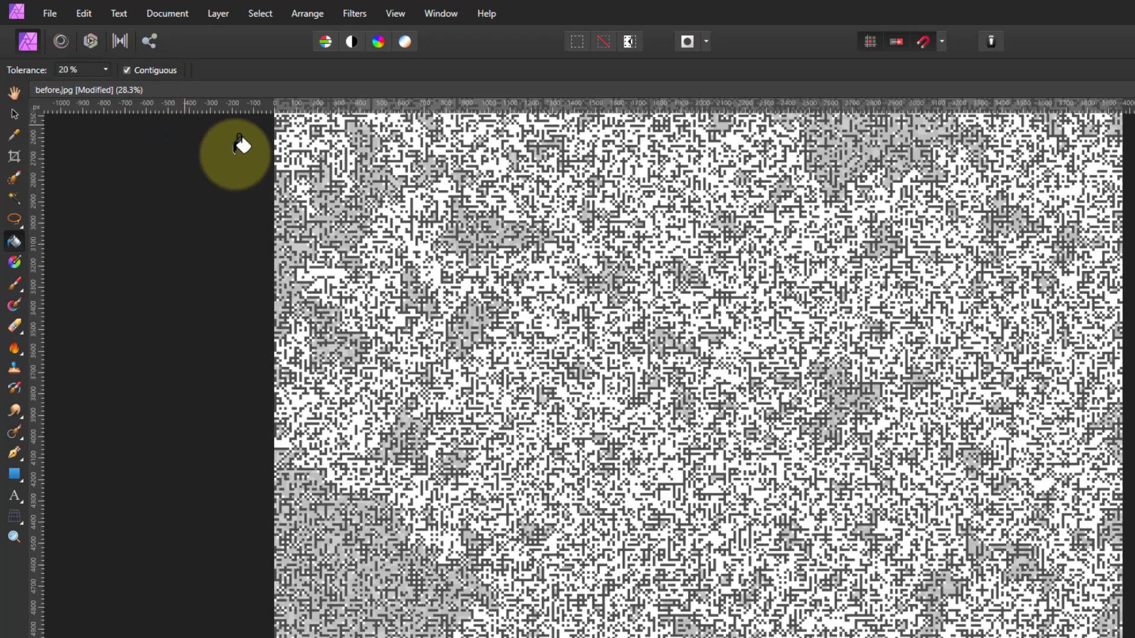
left_click(354, 578)
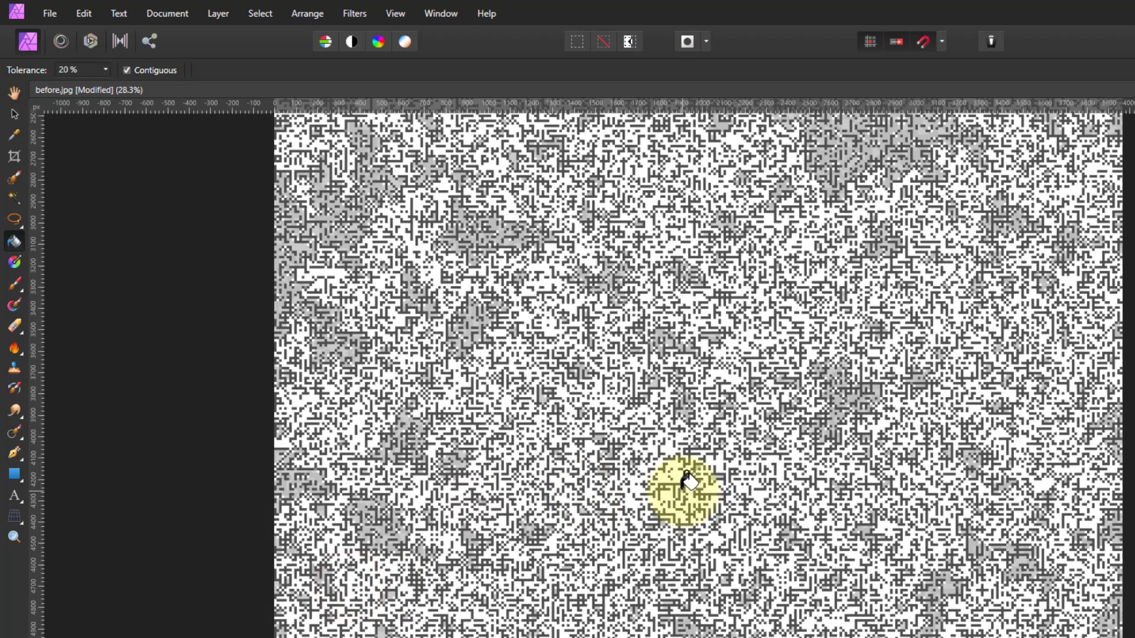
scroll(686, 481, "down", 5)
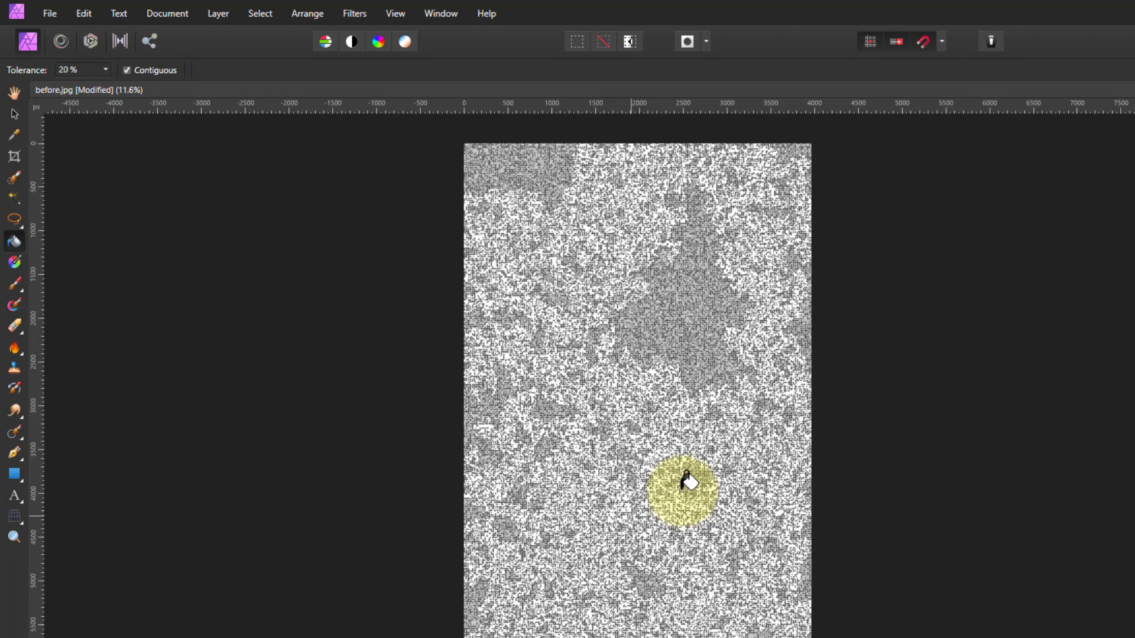
left_click(703, 307)
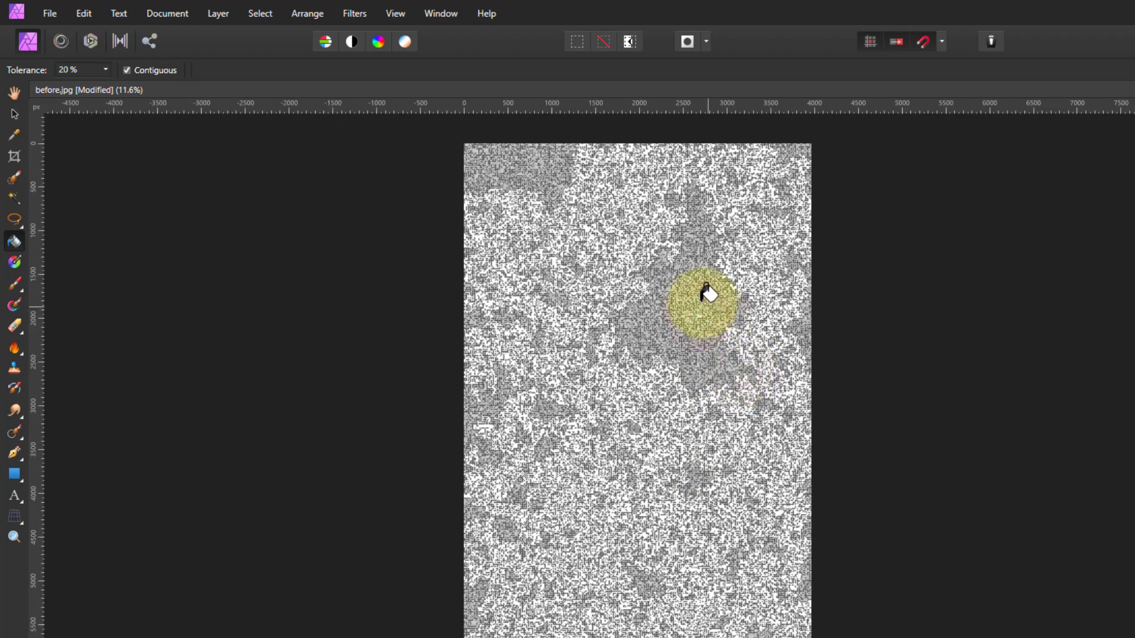
left_click(702, 294)
left_click(687, 292)
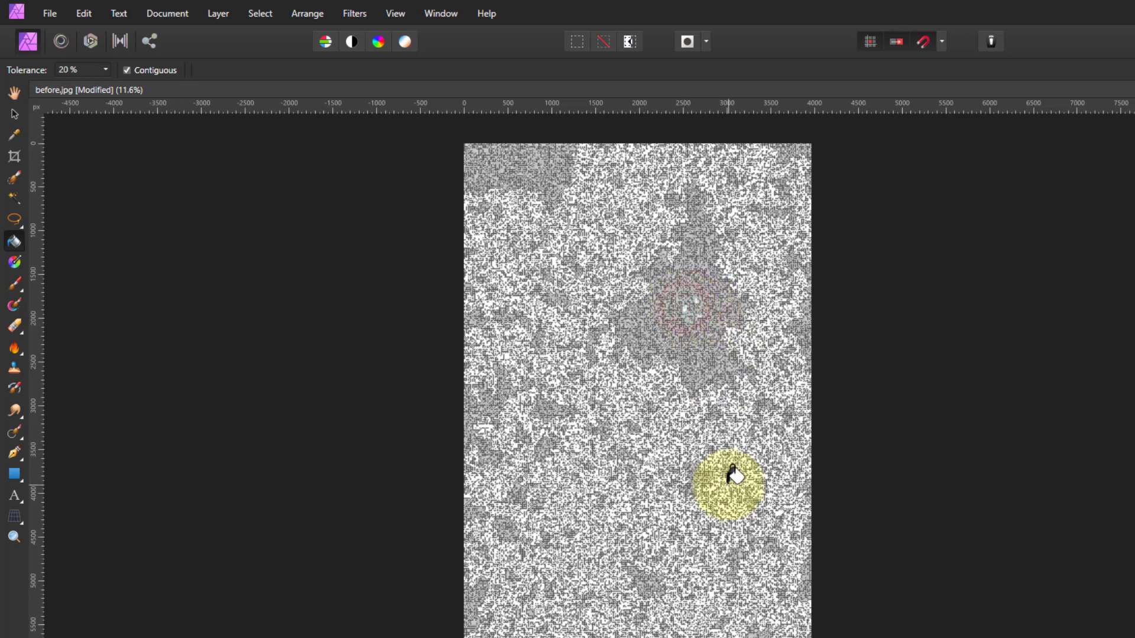
left_click(602, 443)
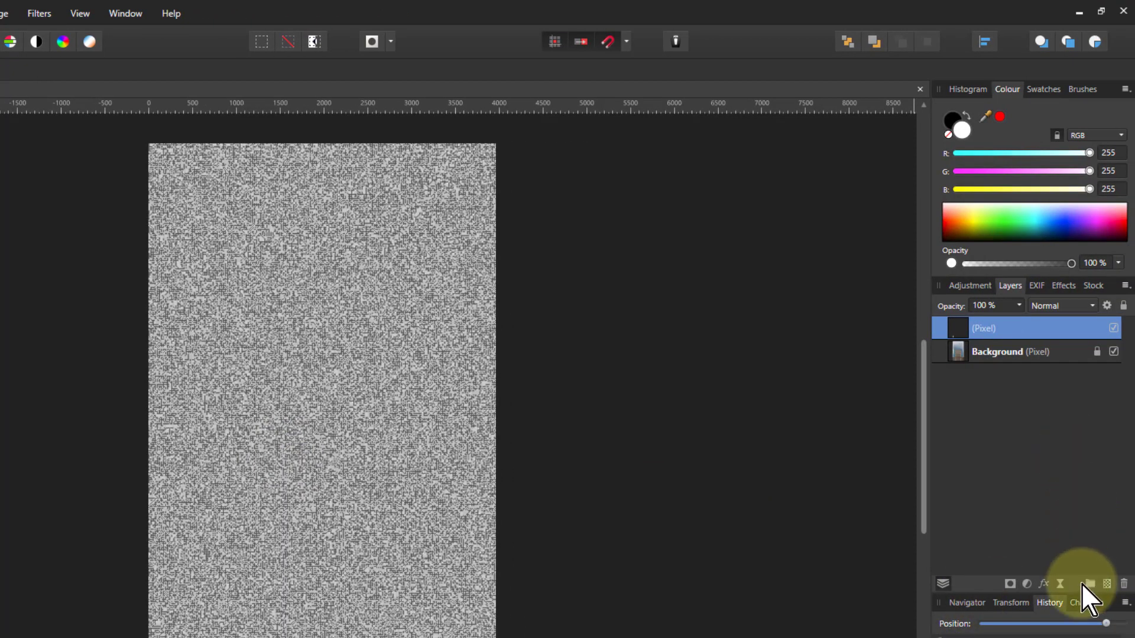
Add a live Gaussian Blur to the noise layer with a radius of about 39 px.
left_click(1059, 584)
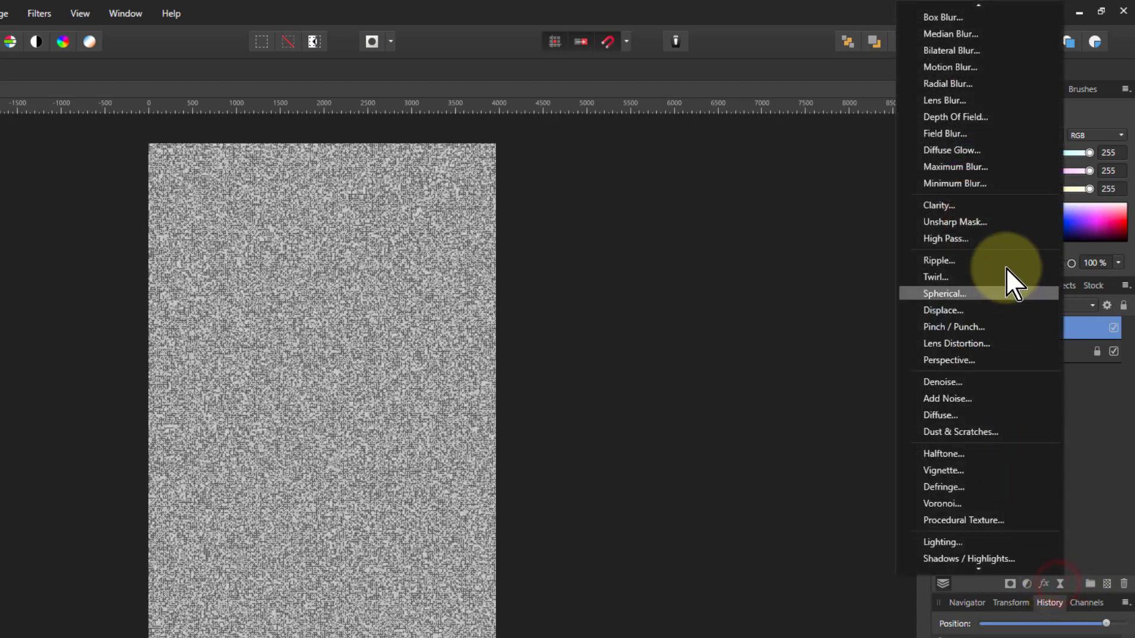
scroll(1023, 148, "up", 1)
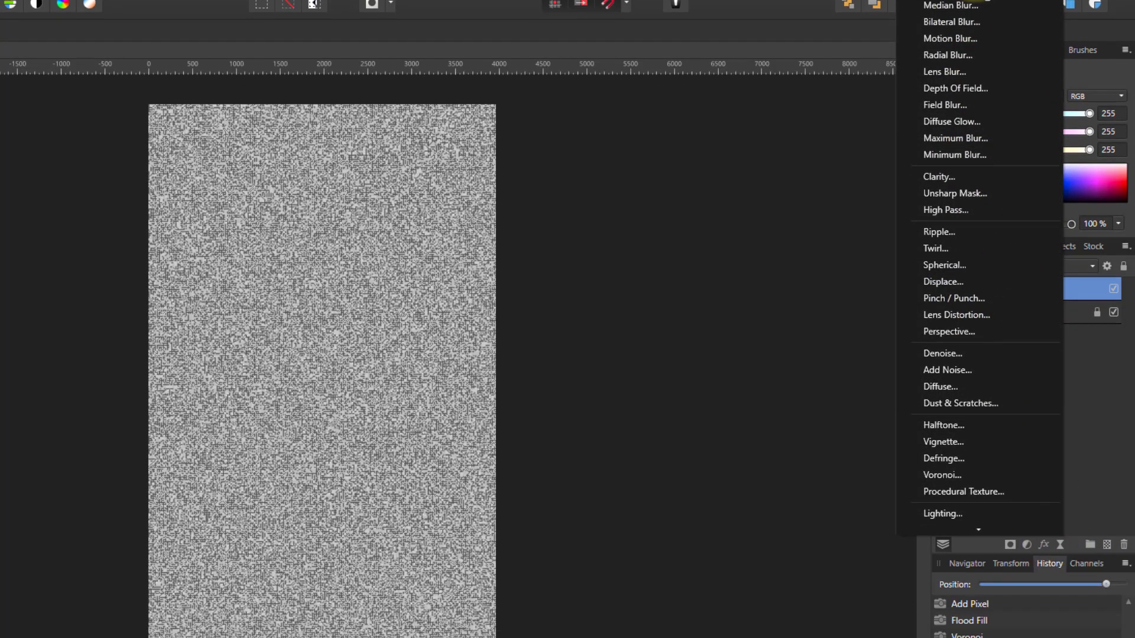
left_click(969, 11)
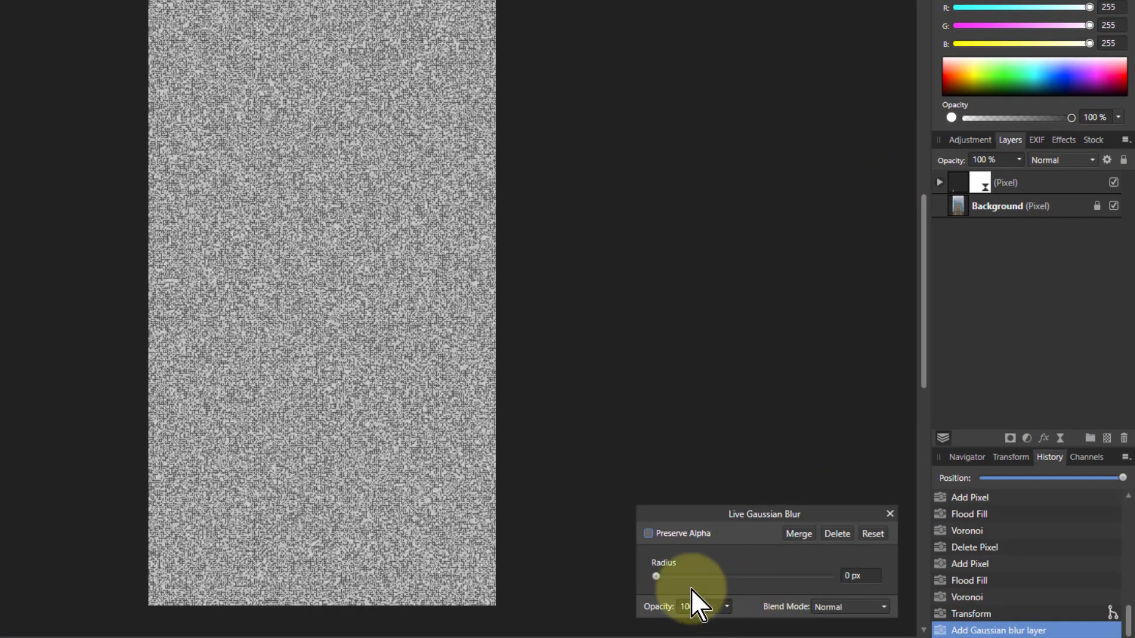
left_click_drag(659, 574, 796, 576)
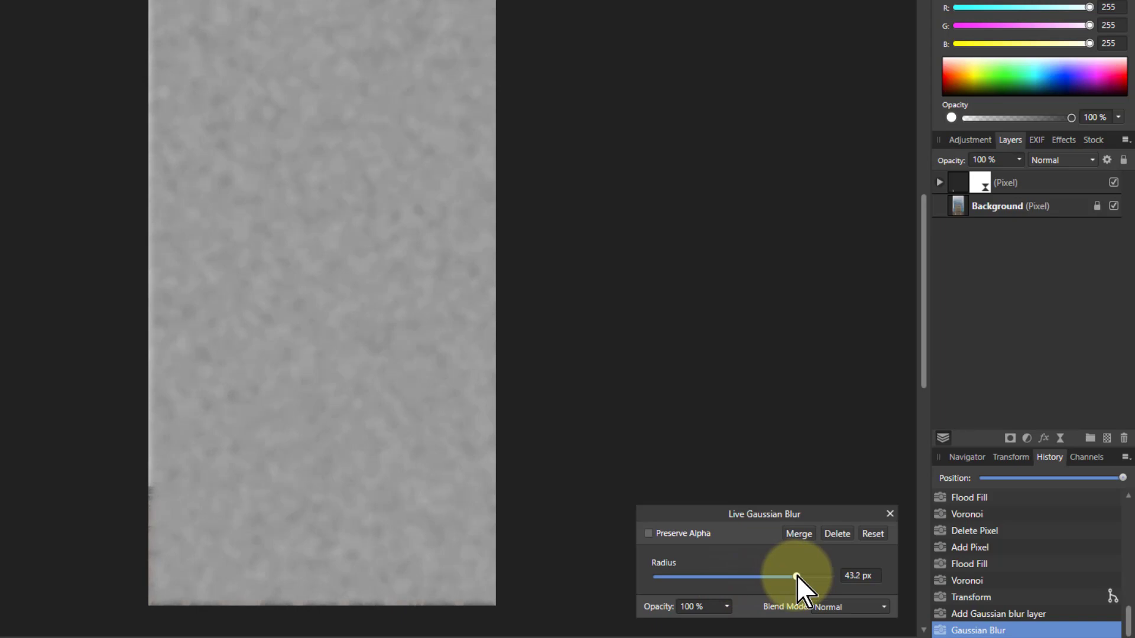
left_click_drag(796, 576, 789, 575)
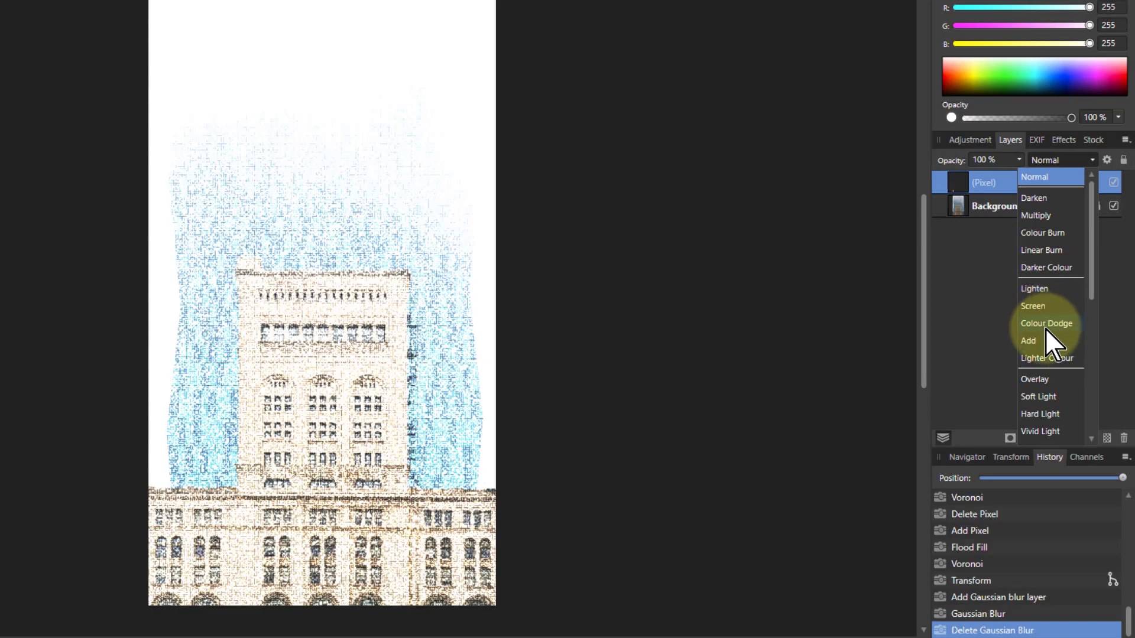
Set the noise layer's blend mode to Reflect.
scroll(1046, 390, "down", 1)
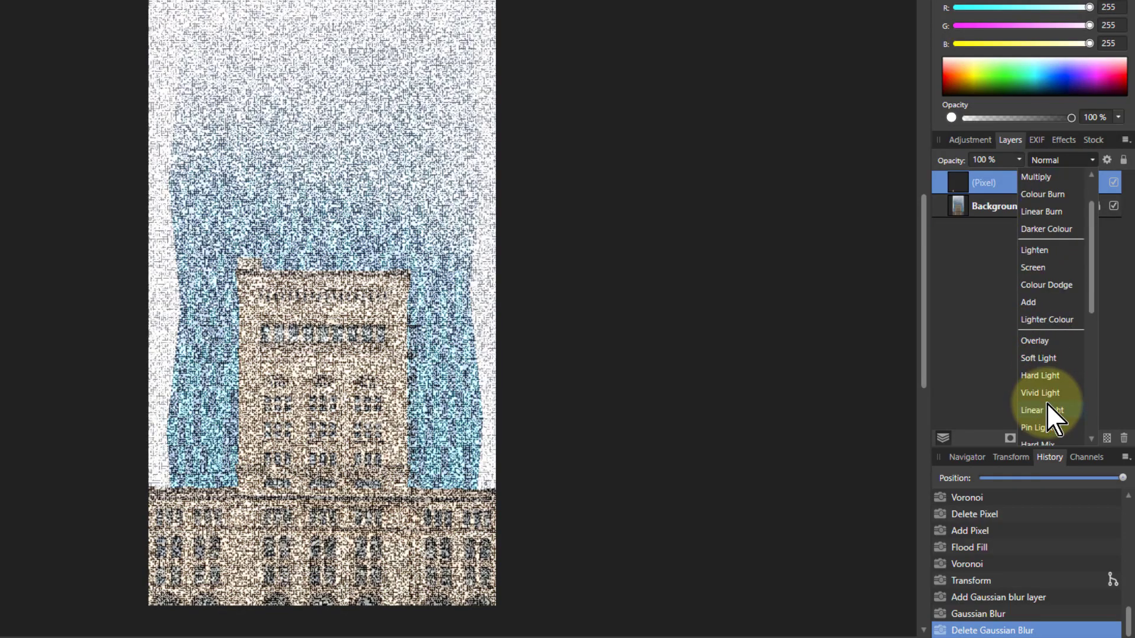
scroll(1046, 403, "down", 3)
scroll(1043, 366, "down", 2)
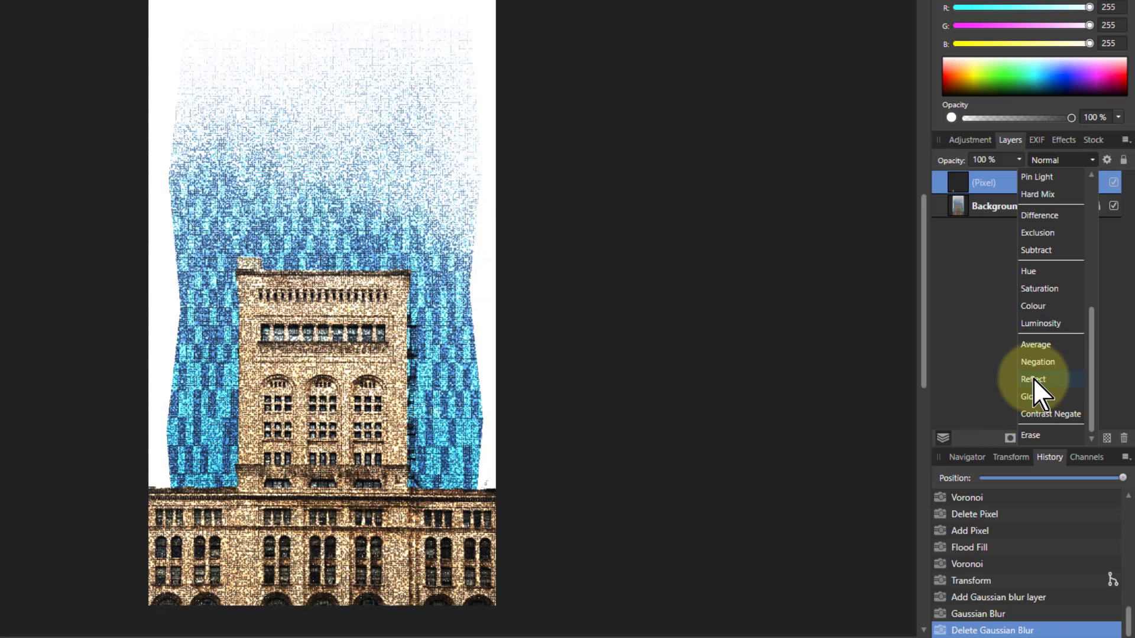
left_click(1033, 378)
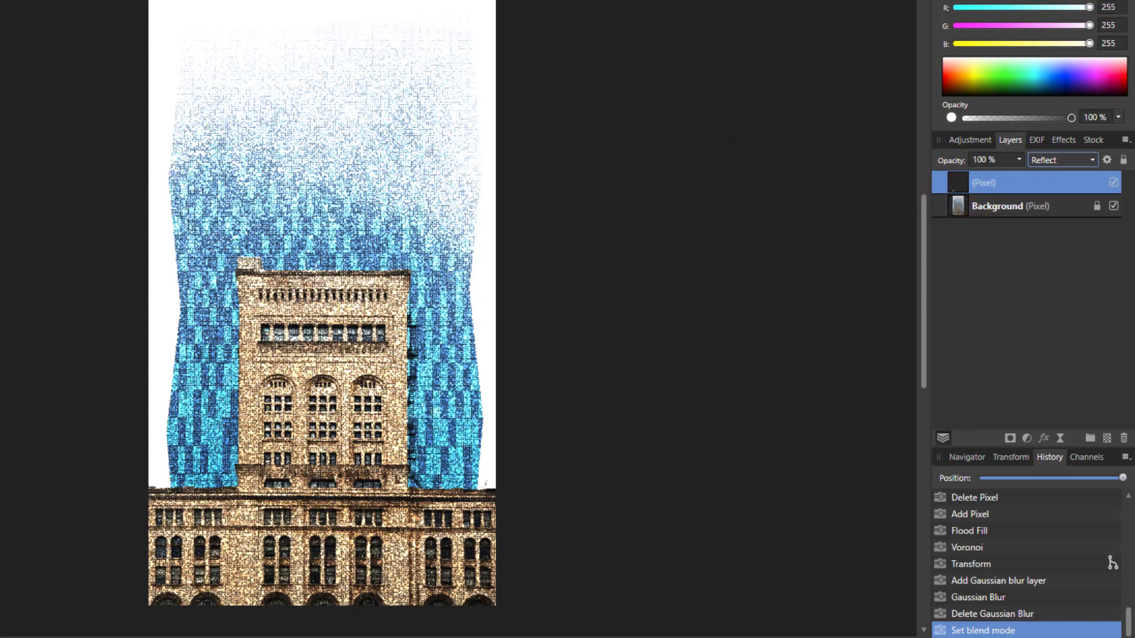
Stretch the noise layer even larger with the Move tool, well past the canvas edges.
key("v")
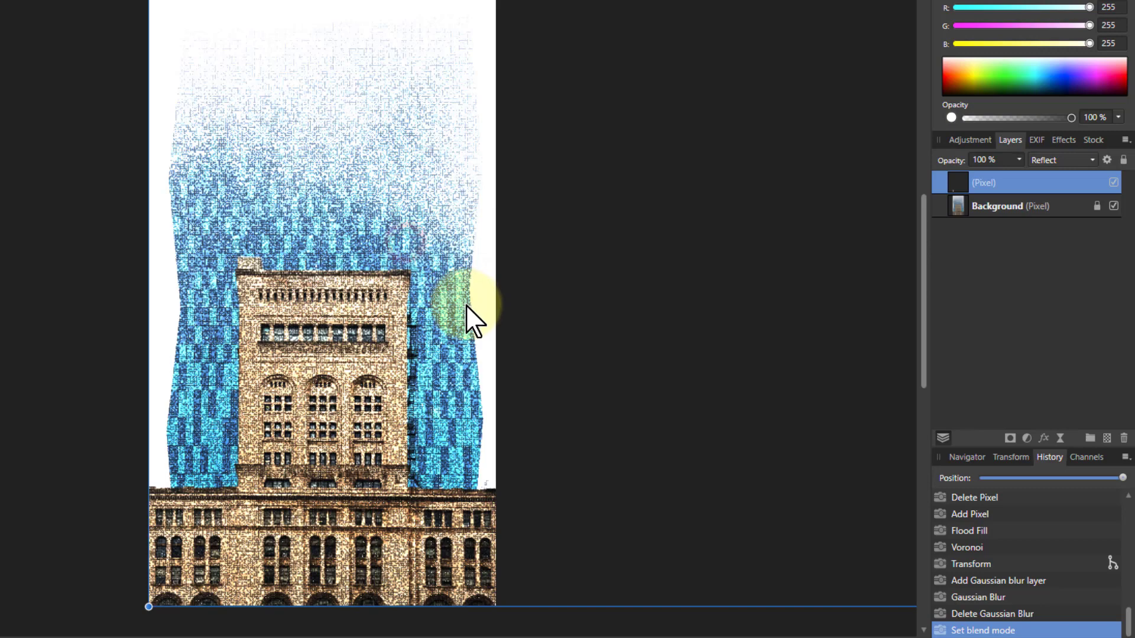
scroll(384, 270, "down", 6)
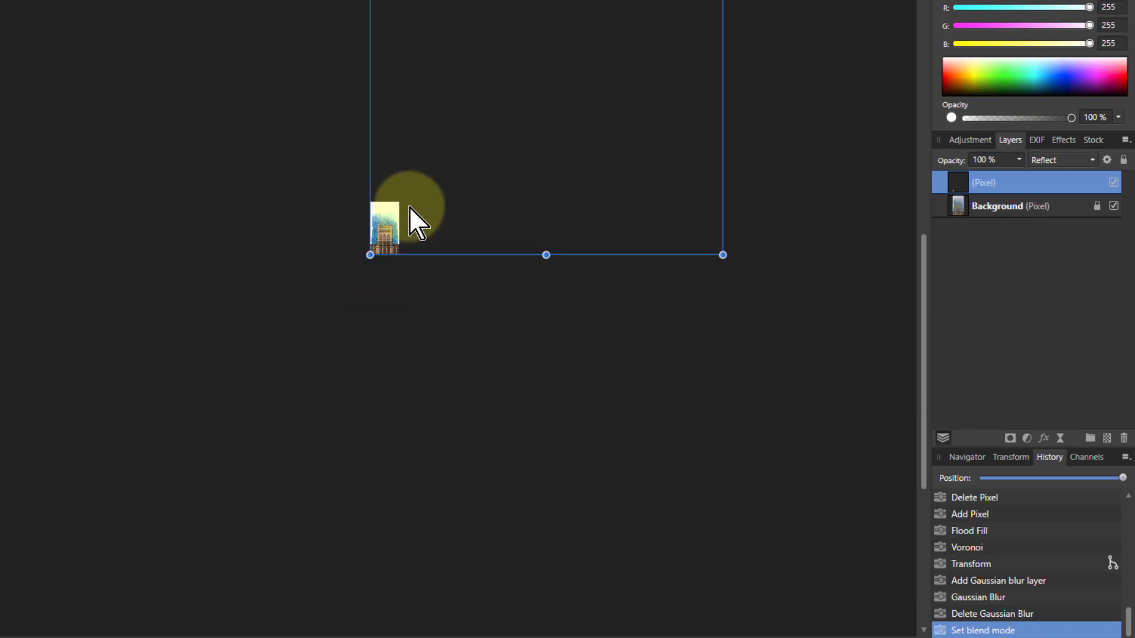
scroll(454, 237, "up", 5)
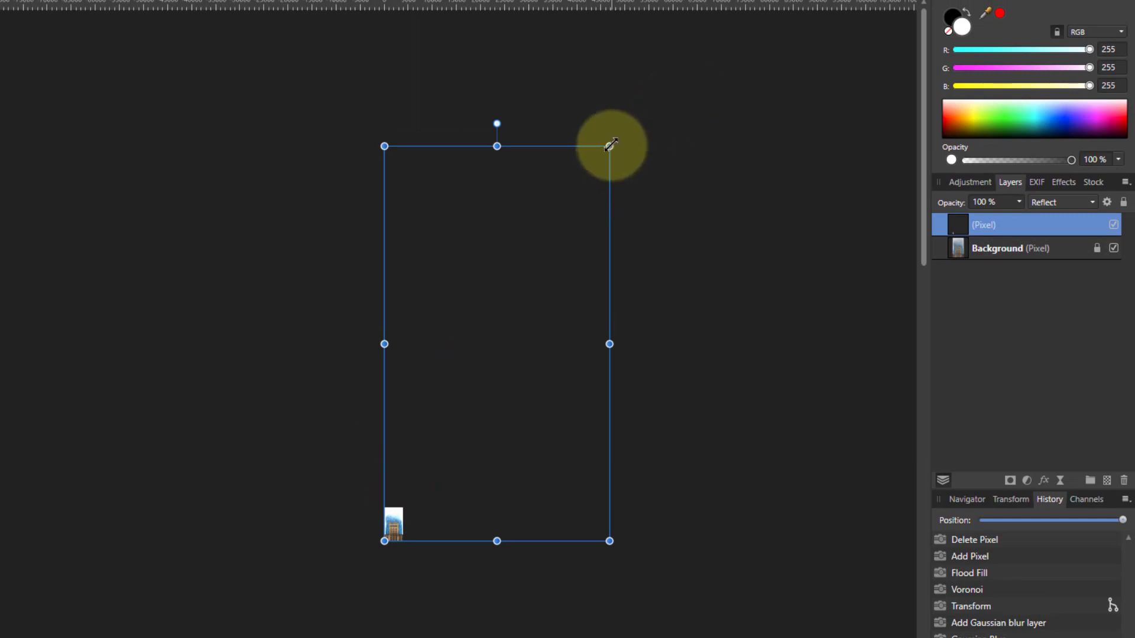
left_click_drag(609, 146, 739, 21)
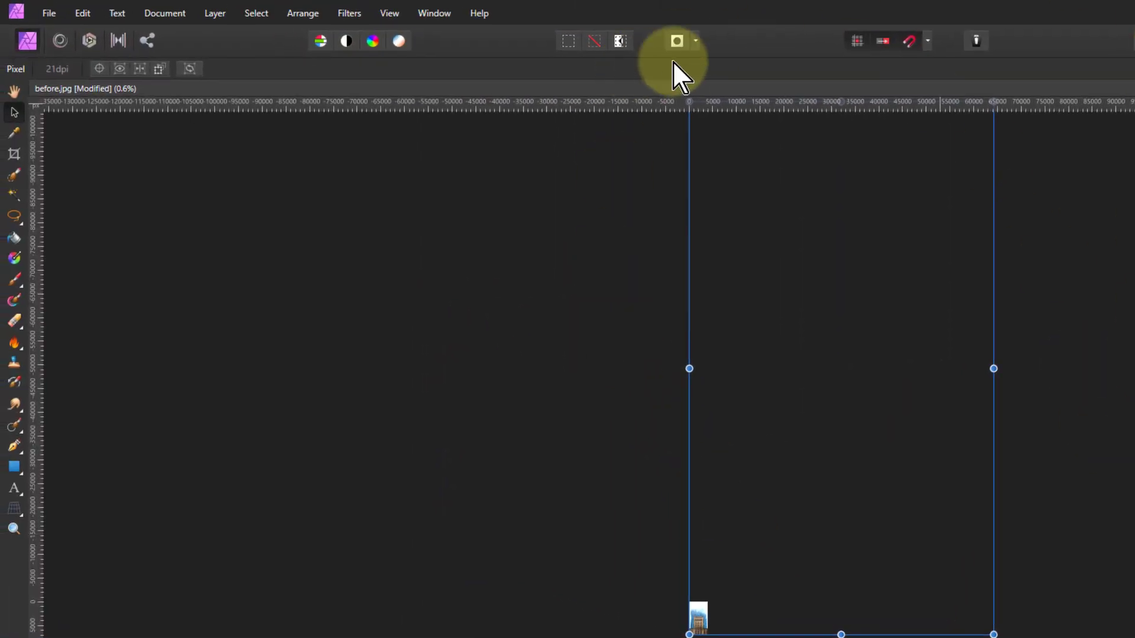
Apply Layer > Rasterise & Trim to the noise layer, then zoom to fit the whole image.
left_click(214, 13)
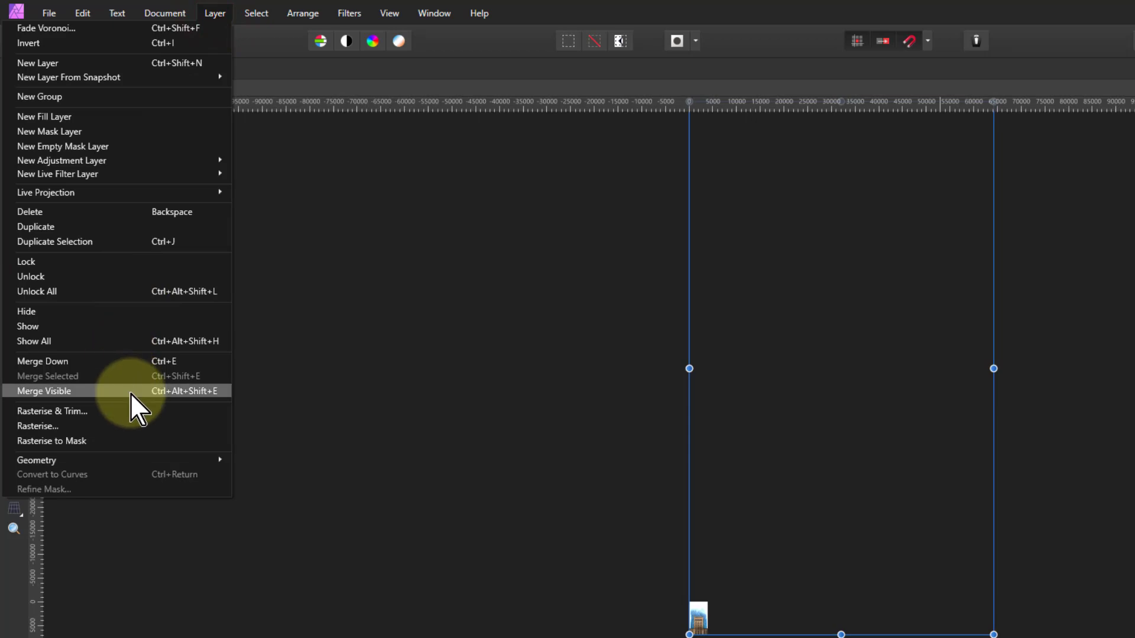
left_click(126, 411)
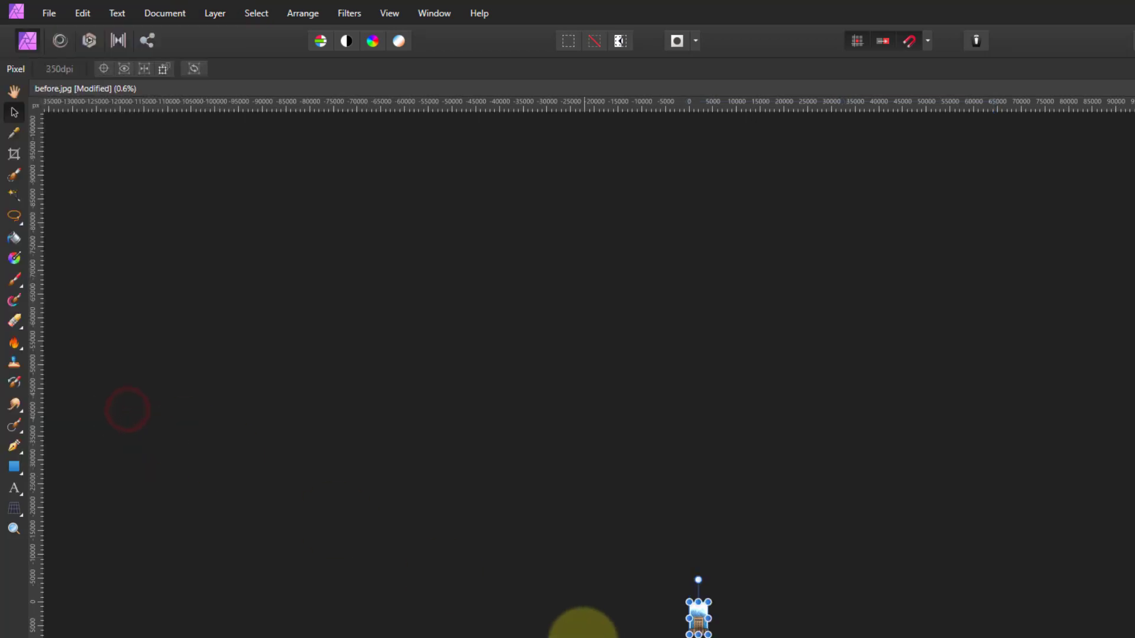
key("ctrl+0")
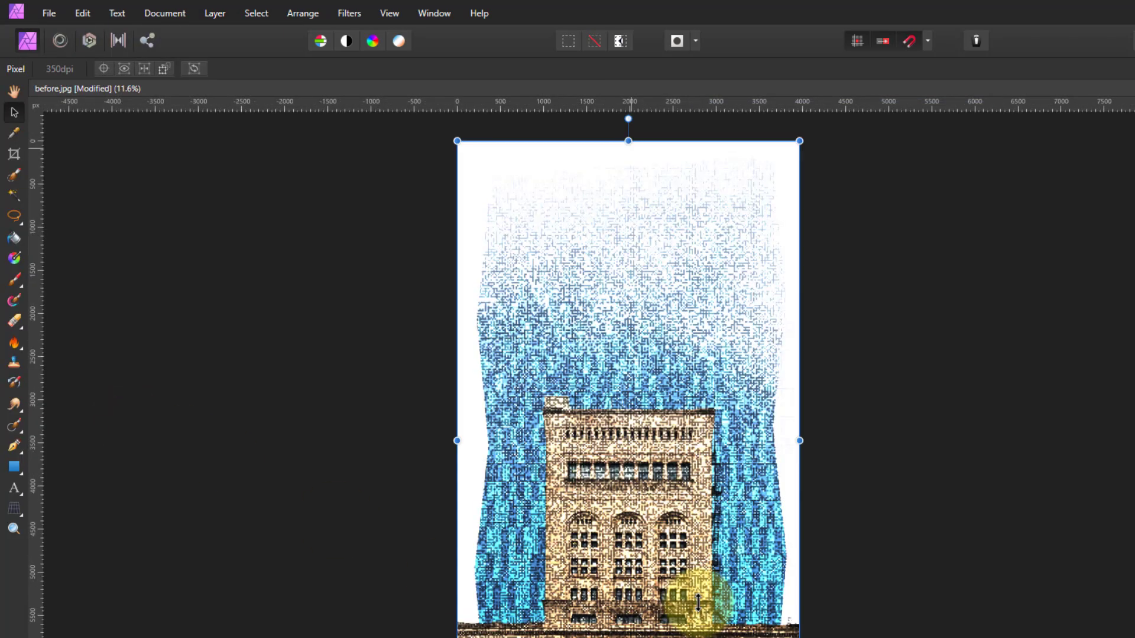